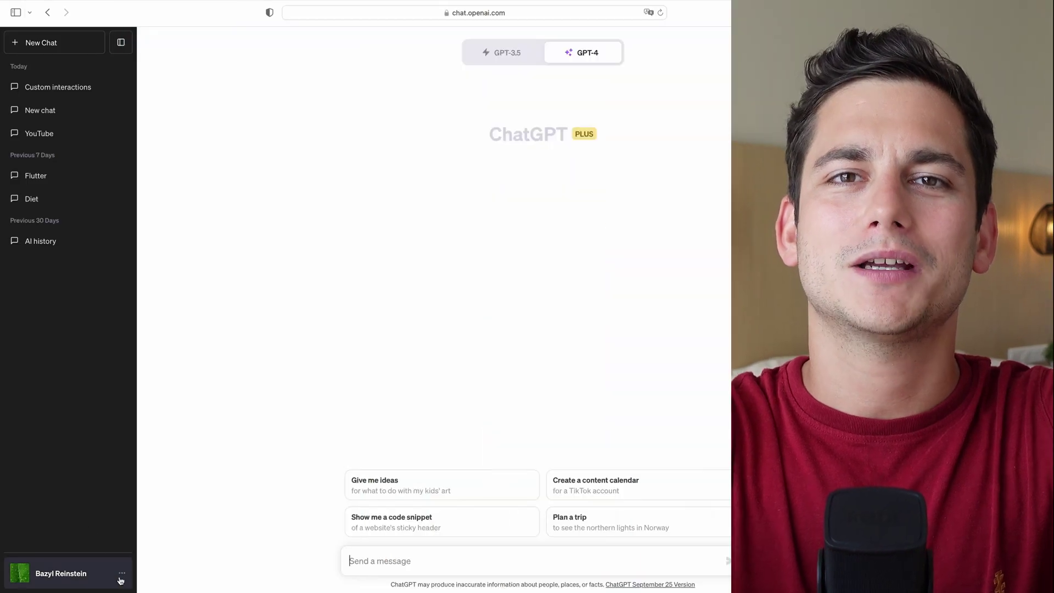
Open Custom instructions from the account menu to show the music-teacher response preferences.
click(83, 573)
click(91, 496)
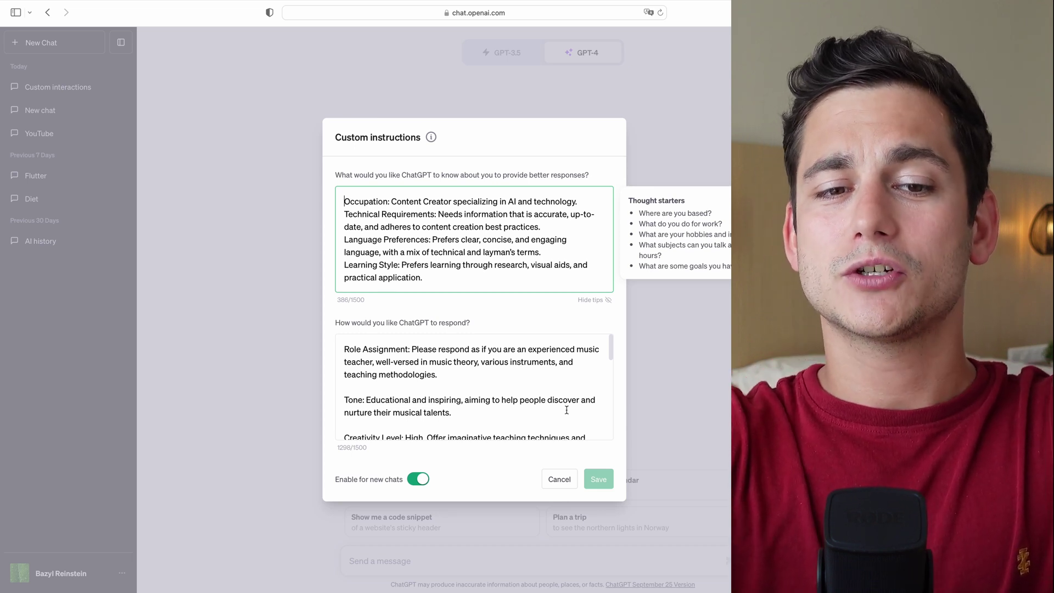
Make a small edit to the response instructions' last line (1299/1500 characters) and save them.
scroll(583, 418, down, 5)
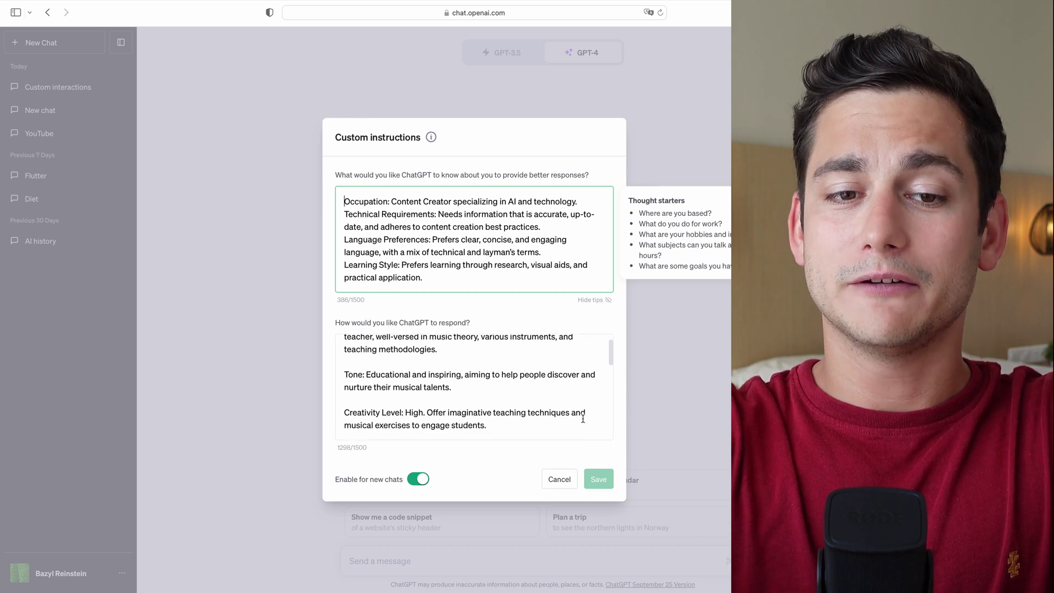
scroll(584, 418, down, 1)
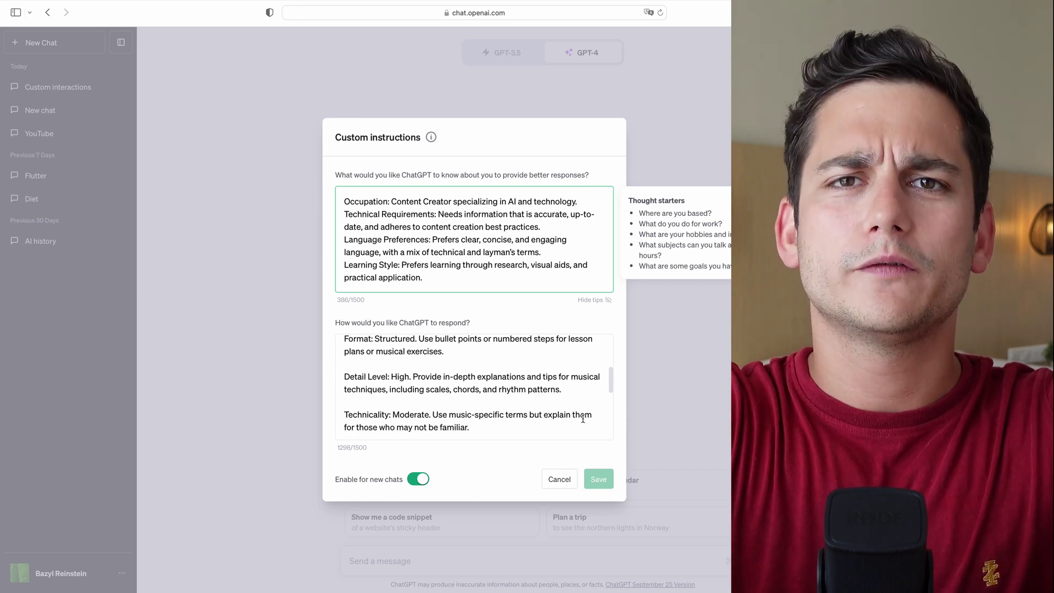
scroll(583, 419, down, 5)
scroll(583, 419, down, 5)
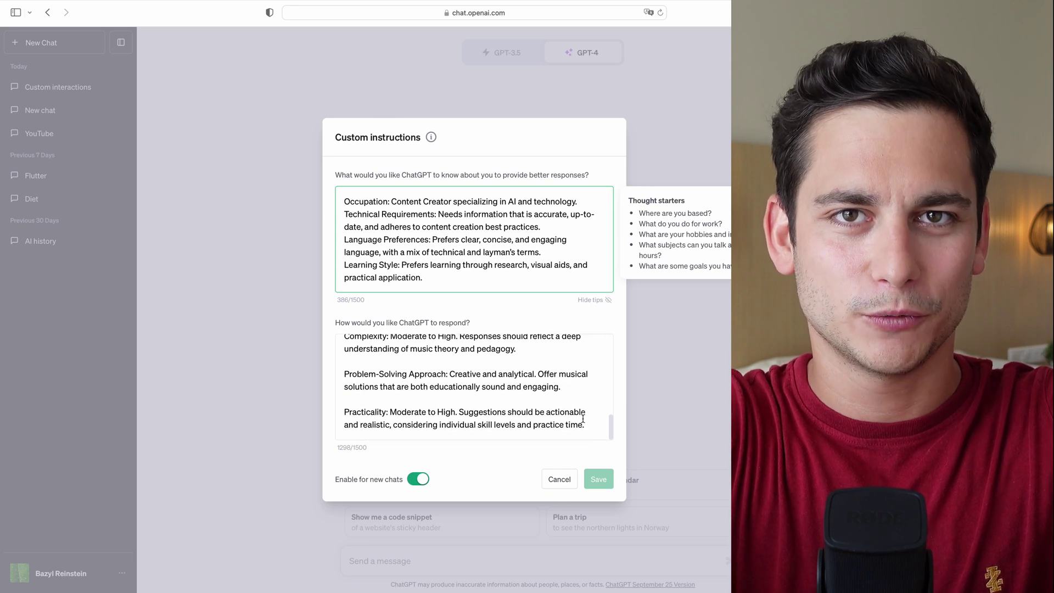
click(583, 419)
click(597, 479)
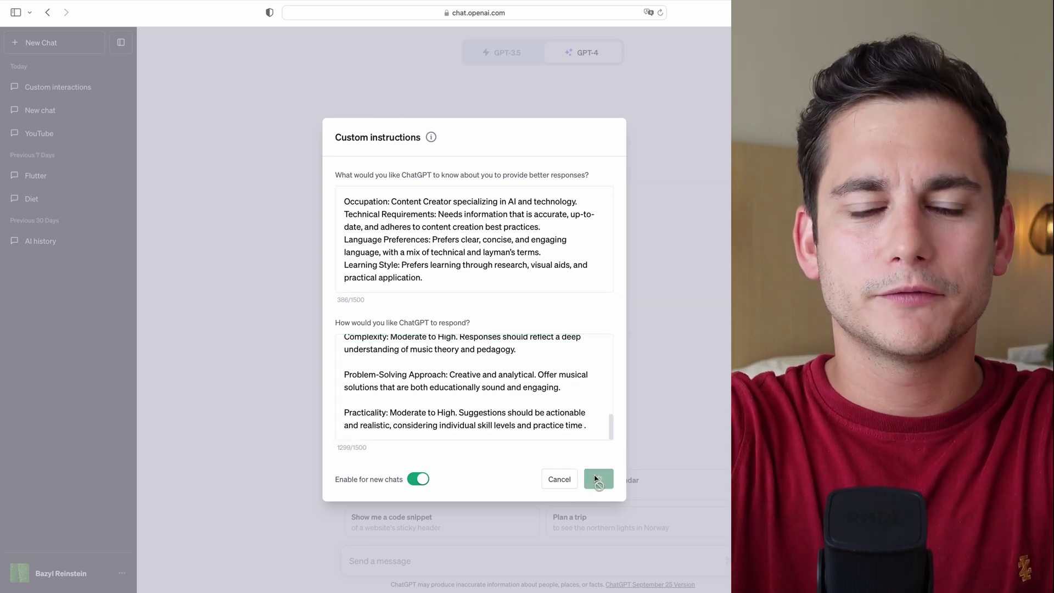
Send 'I would like to learn to play the guitar. Can you help me out?'.
click(446, 558)
text(I would l)
key(BackSpace)
key(BackSpace)
key(BackSpace)
key(BackSpace)
key(BackSpace)
key(BackSpace)
key(BackSpace)
key(BackSpace)
key(BackSpace)
key(BackSpace)
key(BackSpace)
key(BackSpace)
key(BackSpace)
key(BackSpace)
key(BackSpace)
key(BackSpace)
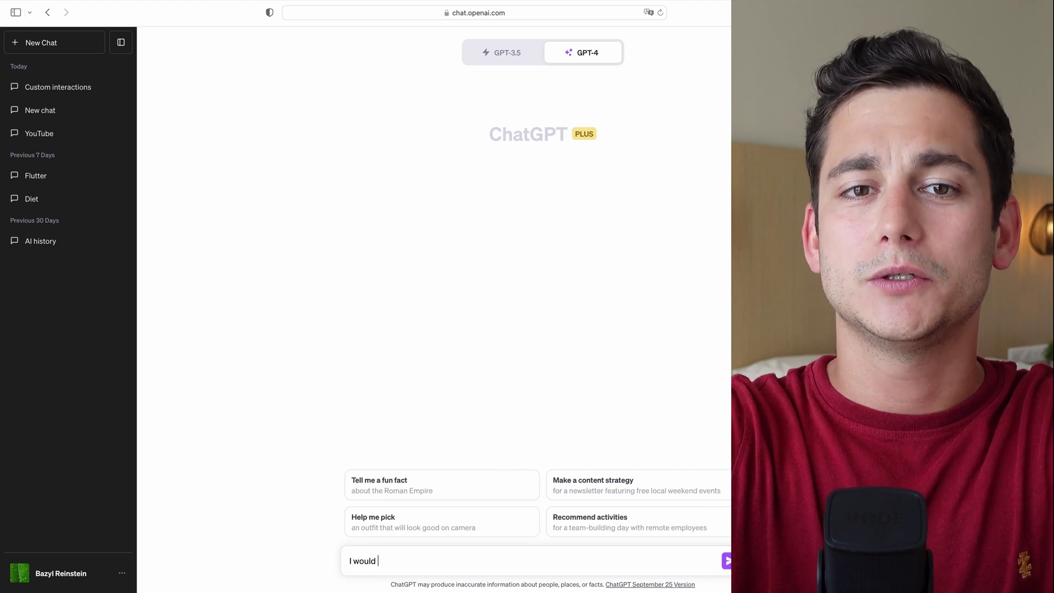
text(like to learn to play the guitar. Can y)
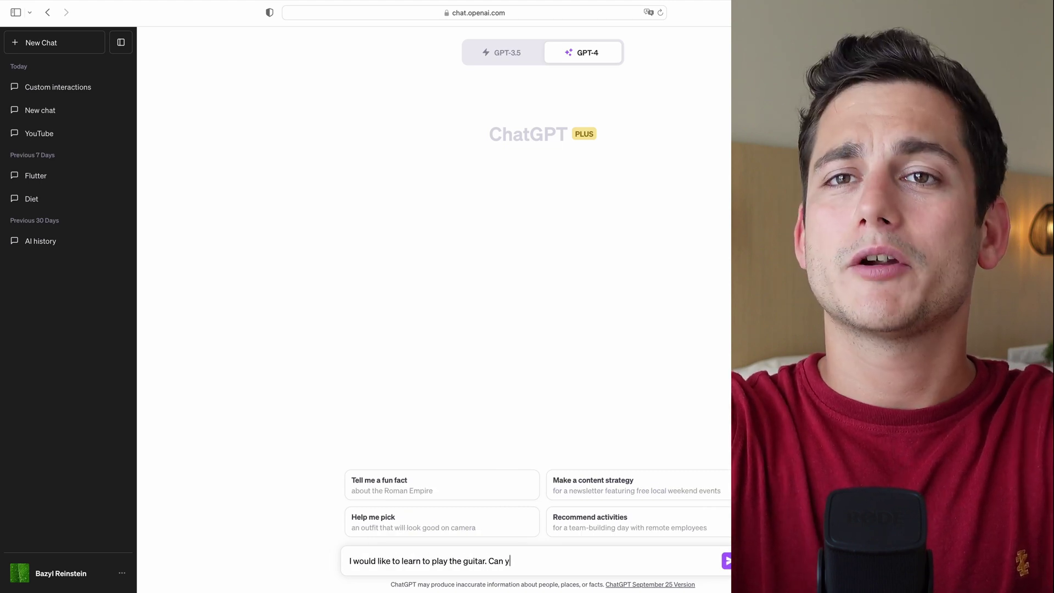
text(ou help me out?)
key(Return)
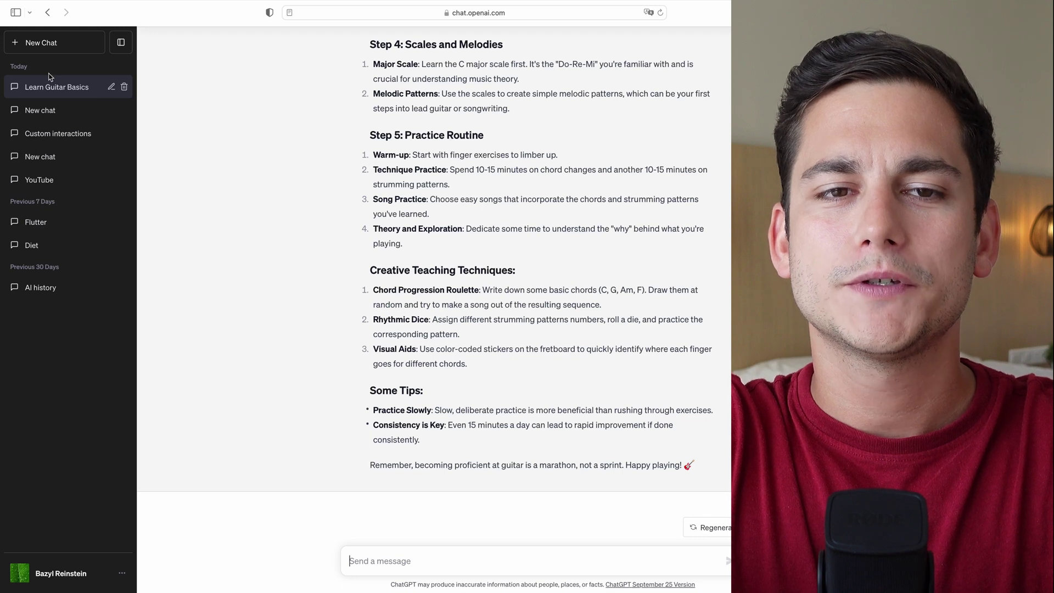
Copy the guitar question, then turn off 'Enable for new chats' and save the custom instructions.
scroll(325, 109, up, 10)
drag(366, 77, 597, 76)
key(super+c)
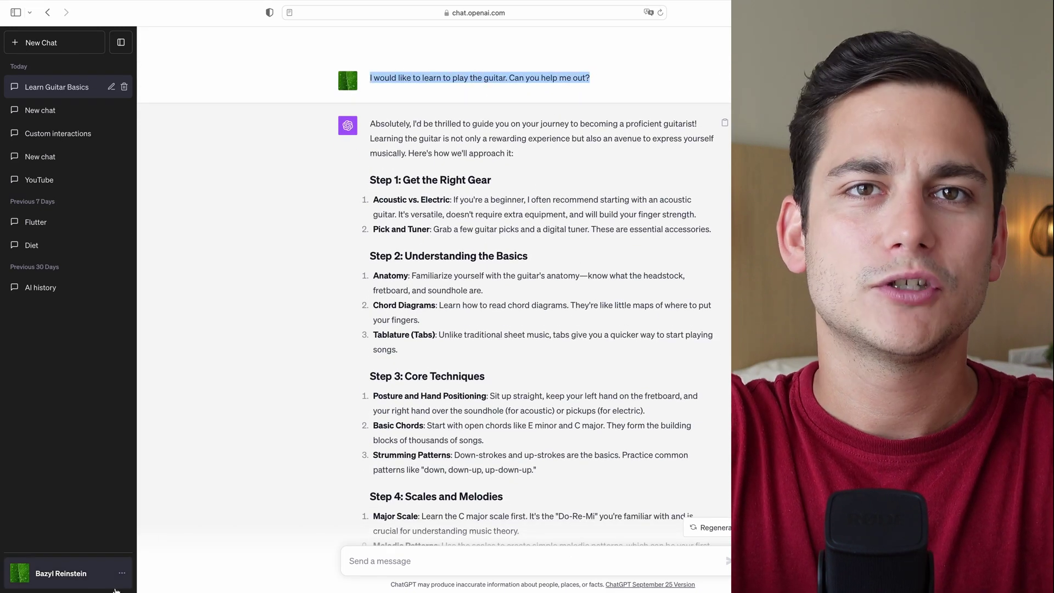
click(124, 573)
click(95, 490)
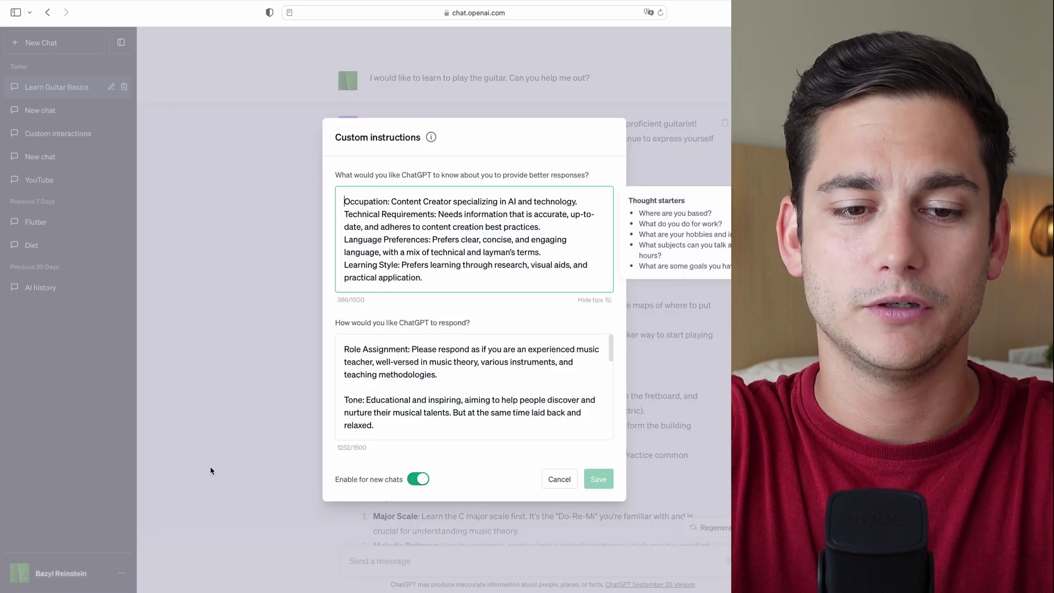
click(409, 481)
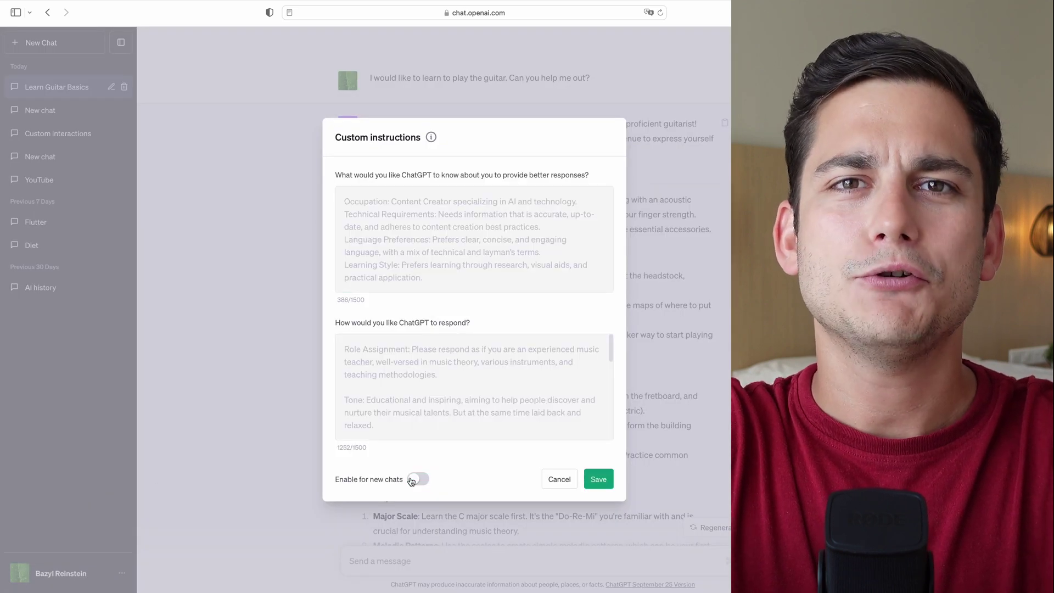
click(592, 483)
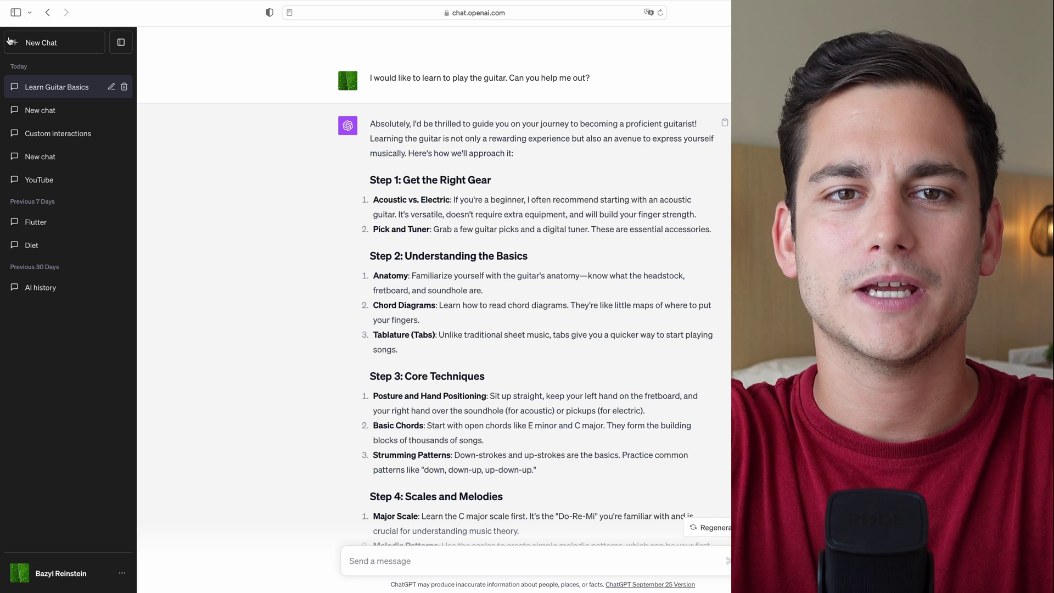
Paste the guitar question into a new chat and send it.
click(8, 41)
key(super+v)
key(Return)
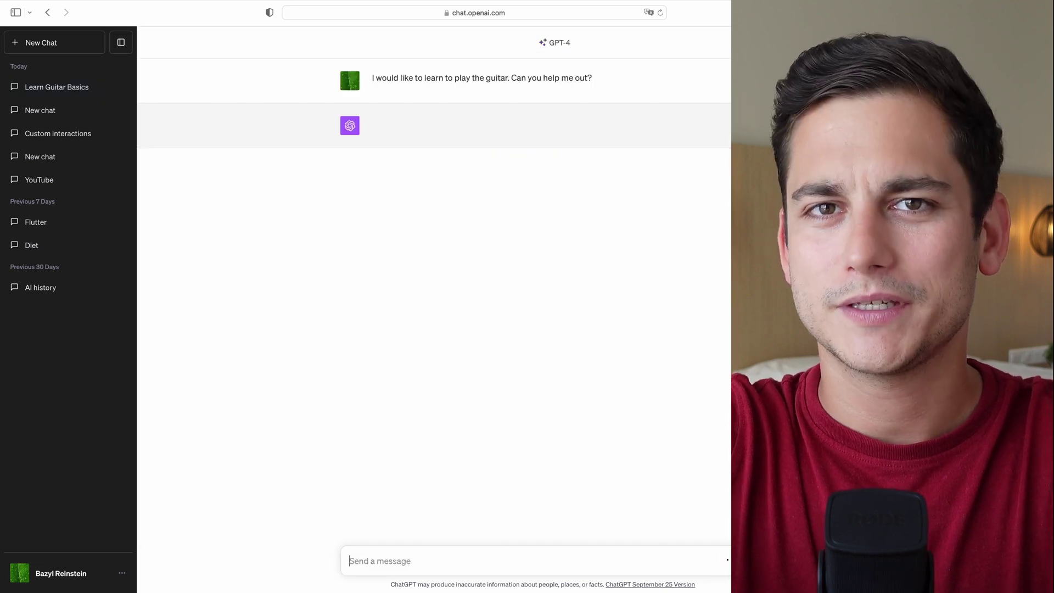